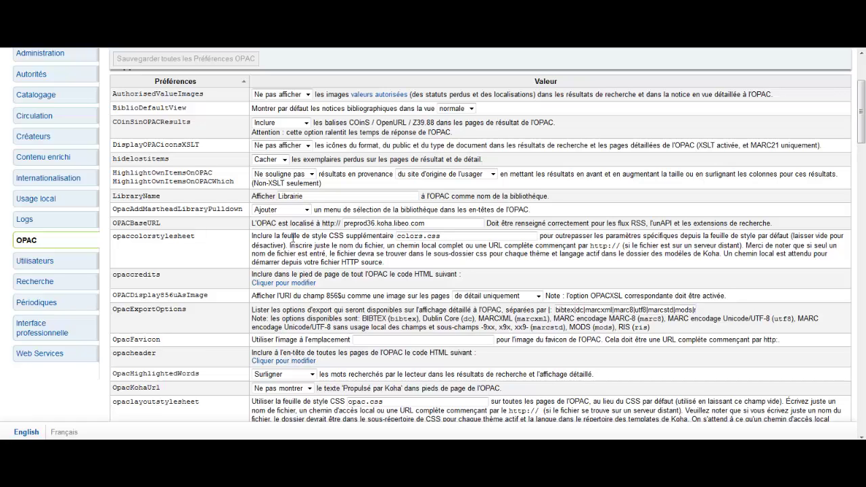
Search system preferences for 'opac details' and check that OPACPatronDetails is set to Autoriser
{"action": "scroll", "coordinate": [292, 237], "scroll_direction": "down", "scroll_amount": 2}
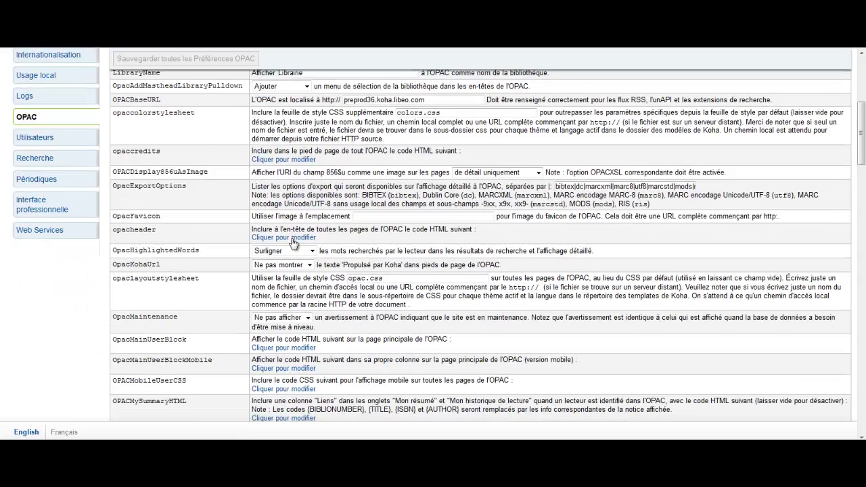
{"action": "scroll", "coordinate": [236, 259], "scroll_direction": "down", "scroll_amount": 2}
{"action": "scroll", "coordinate": [236, 258], "scroll_direction": "down", "scroll_amount": 3}
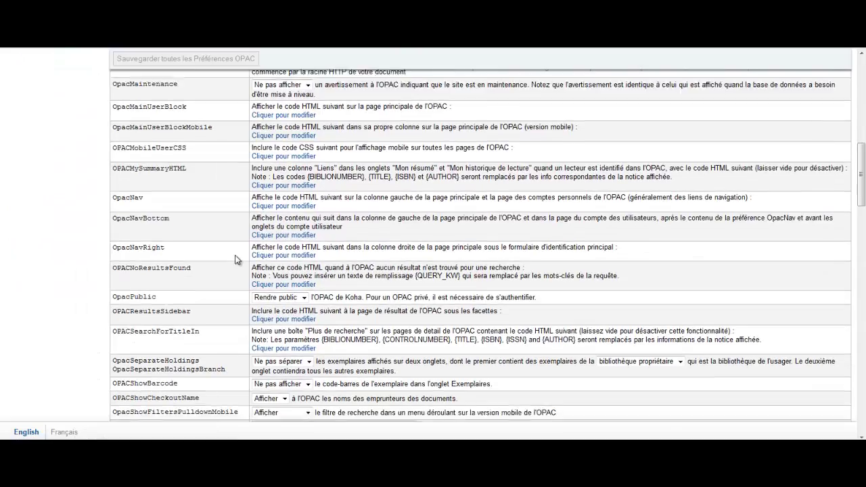
{"action": "scroll", "coordinate": [236, 258], "scroll_direction": "up", "scroll_amount": 10}
{"action": "left_click", "coordinate": [169, 85]}
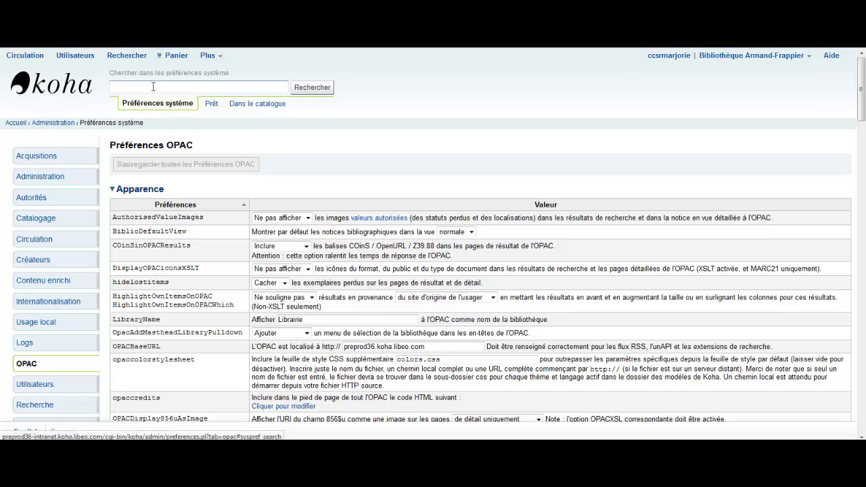
{"action": "type", "text": "opacdetails"}
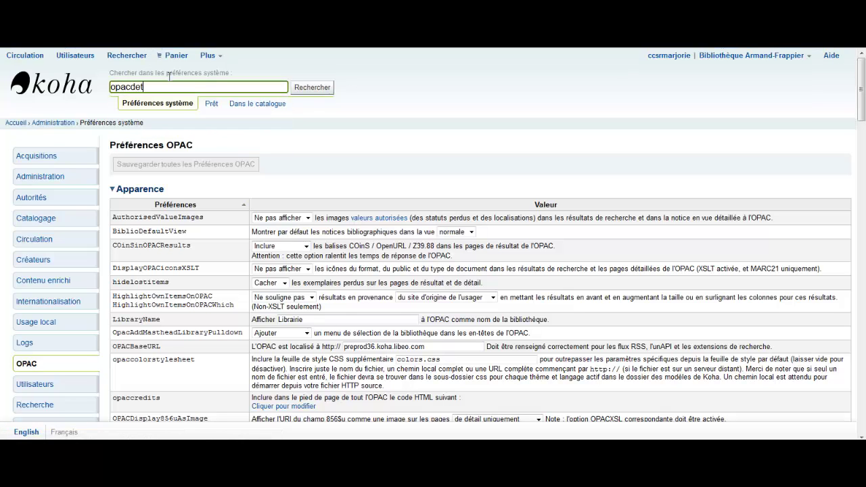
{"action": "key", "text": "BackSpace"}
{"action": "key", "text": "BackSpace"}
{"action": "key", "text": "BackSpace"}
{"action": "key", "text": "BackSpace"}
{"action": "key", "text": "BackSpace"}
{"action": "key", "text": "BackSpace"}
{"action": "key", "text": "BackSpace"}
{"action": "type", "text": "details"}
{"action": "key", "text": "Return"}
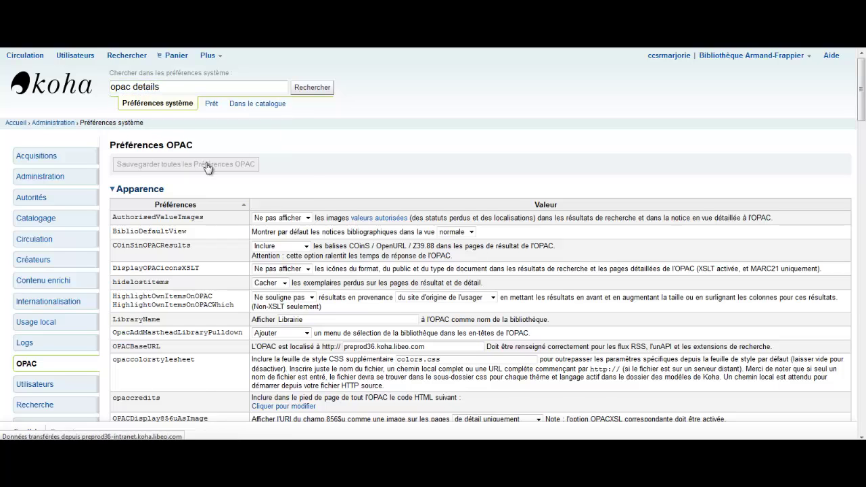
{"action": "scroll", "coordinate": [212, 203], "scroll_direction": "down", "scroll_amount": 5}
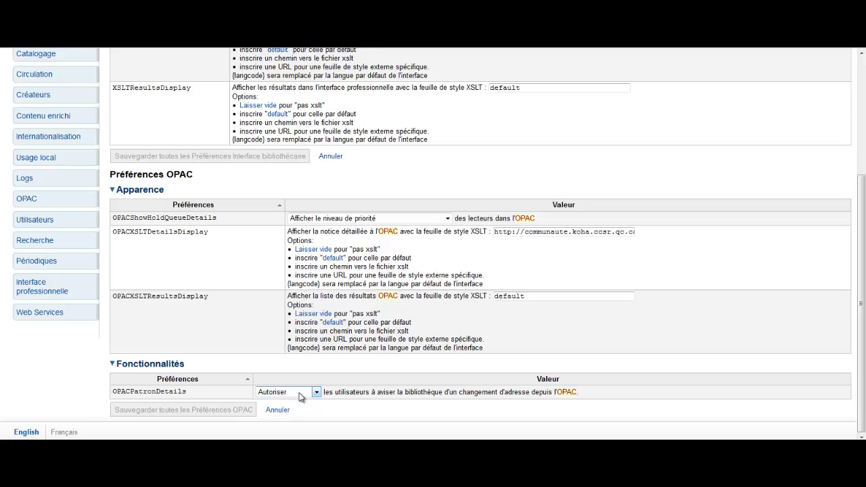
{"action": "left_click_drag", "start_coordinate": [862, 223], "coordinate": [854, 77]}
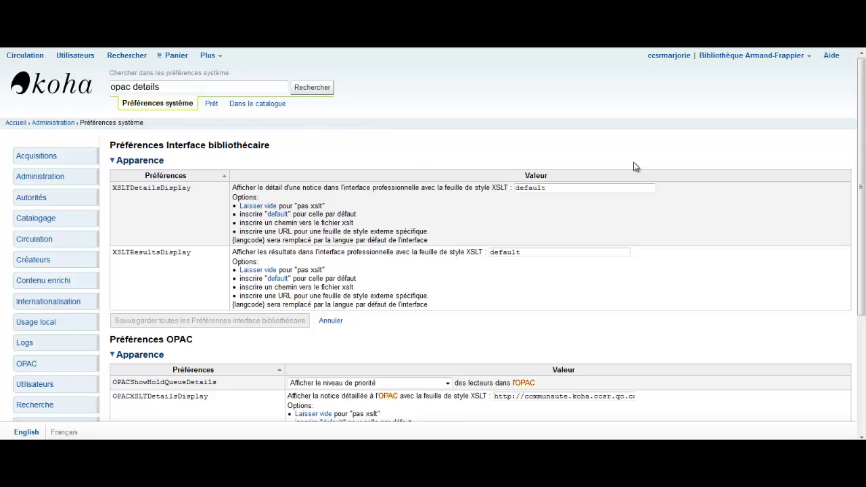
Open the preprod36 OPAC from the bookmarks and sign in with the patron's saved login
{"action": "scroll", "coordinate": [634, 168], "scroll_direction": "down", "scroll_amount": 3}
{"action": "scroll", "coordinate": [221, 253], "scroll_direction": "up", "scroll_amount": 3}
{"action": "left_click", "coordinate": [102, 49]}
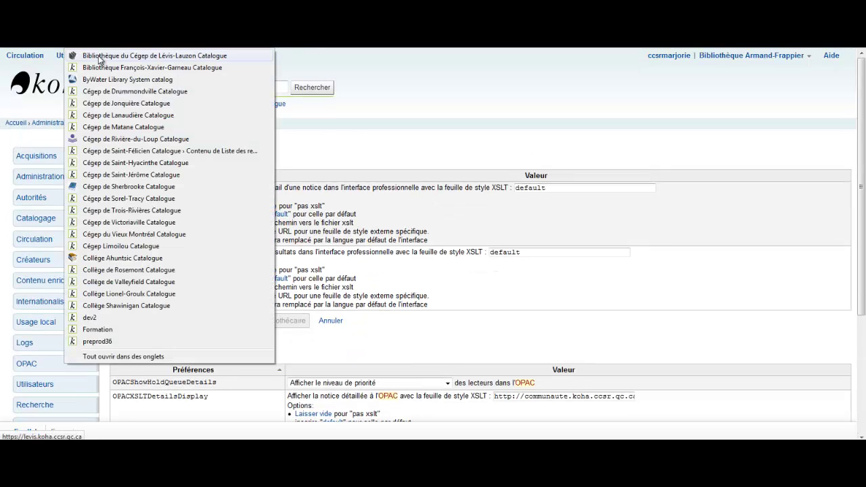
{"action": "left_click", "coordinate": [101, 344]}
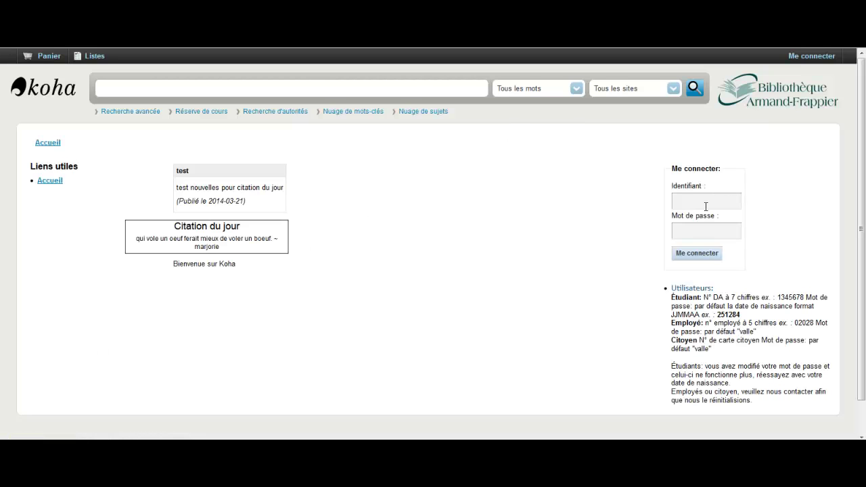
{"action": "left_click", "coordinate": [705, 203]}
{"action": "left_click", "coordinate": [697, 226]}
{"action": "left_click", "coordinate": [697, 255]}
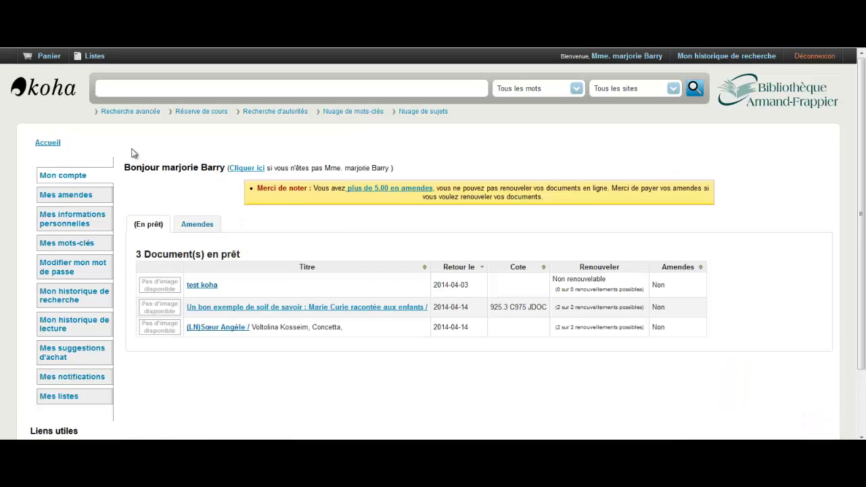
Open Mes informations personnelles and replace the street number in the address
{"action": "left_click", "coordinate": [82, 225]}
{"action": "scroll", "coordinate": [455, 272], "scroll_direction": "down", "scroll_amount": 1}
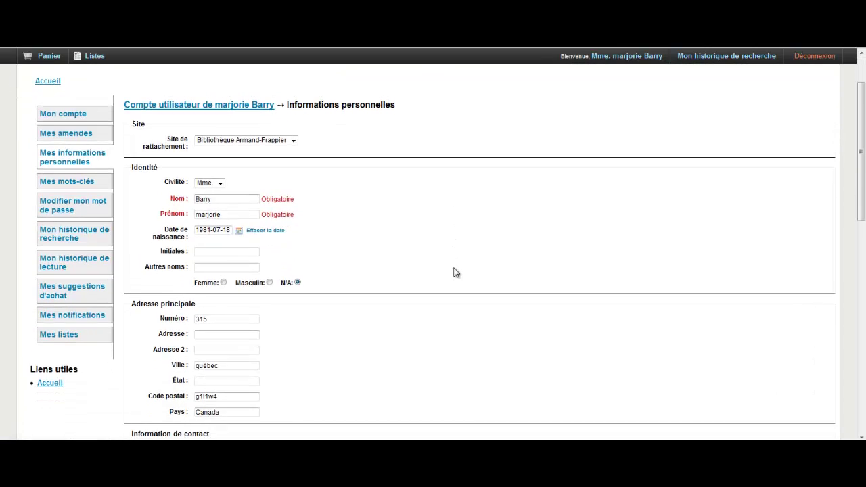
{"action": "scroll", "coordinate": [454, 272], "scroll_direction": "down", "scroll_amount": 2}
{"action": "scroll", "coordinate": [337, 271], "scroll_direction": "down", "scroll_amount": 1}
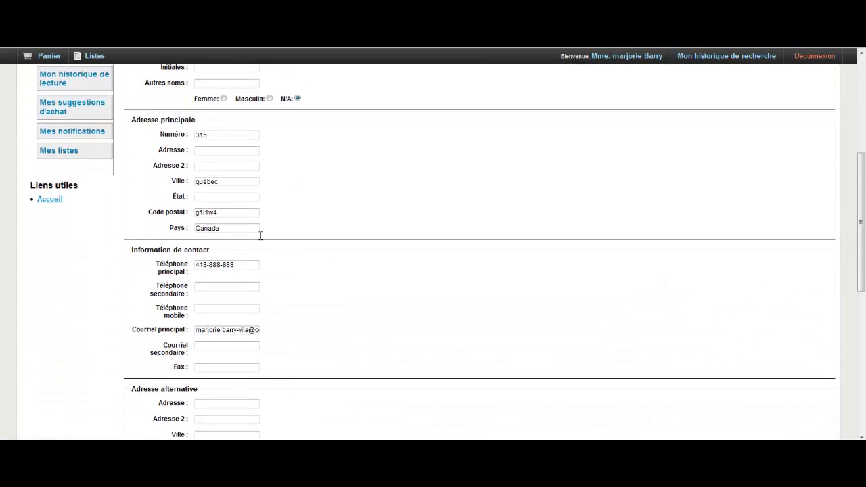
{"action": "left_click_drag", "start_coordinate": [215, 138], "coordinate": [143, 121]}
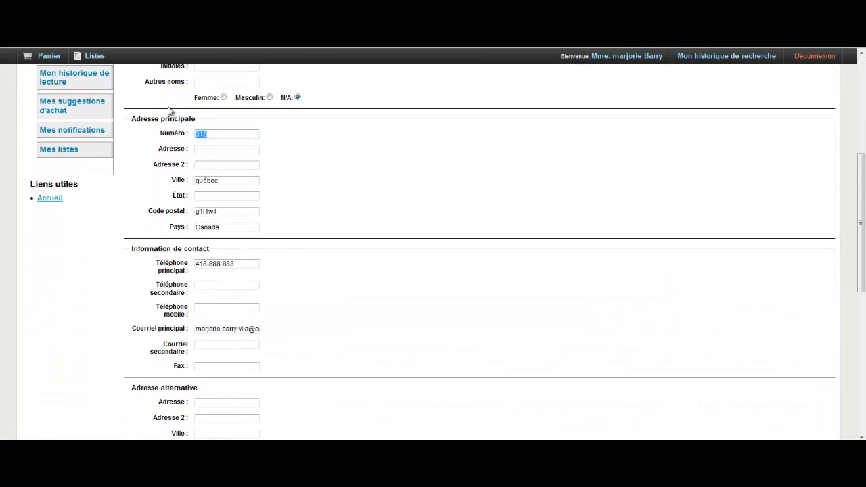
{"action": "type", "text": "215"}
Fill in the Adresse 2 line and the Téléphone secondaire number
{"action": "left_click", "coordinate": [220, 161]}
{"action": "type", "text": "rue newton"}
{"action": "left_click", "coordinate": [211, 289]}
{"action": "type", "text": "418"}
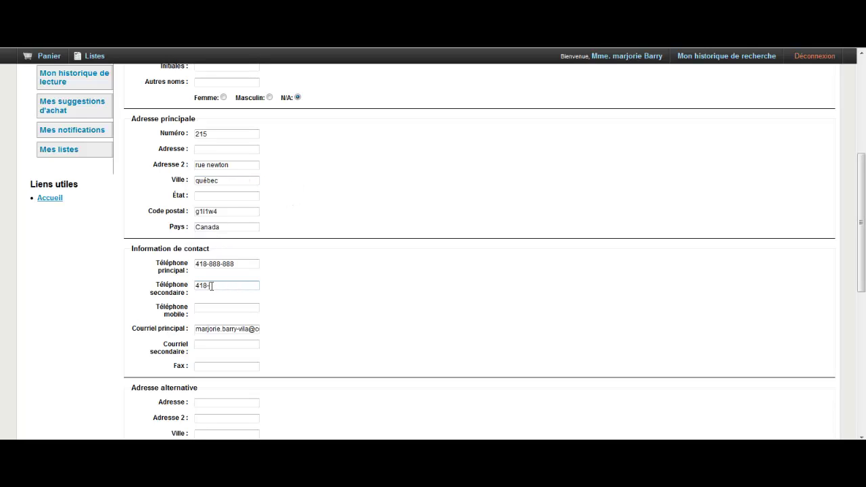
{"action": "type", "text": "-222-2222"}
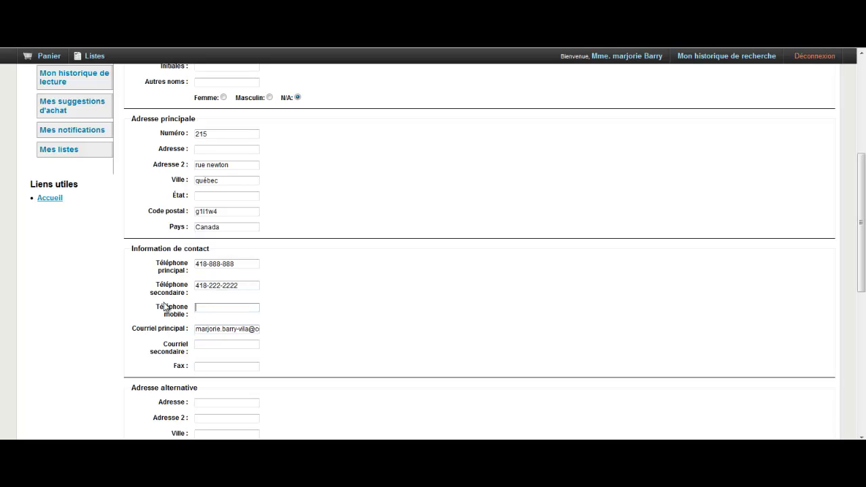
{"action": "scroll", "coordinate": [101, 310], "scroll_direction": "down", "scroll_amount": 2}
{"action": "scroll", "coordinate": [116, 289], "scroll_direction": "down", "scroll_amount": 10}
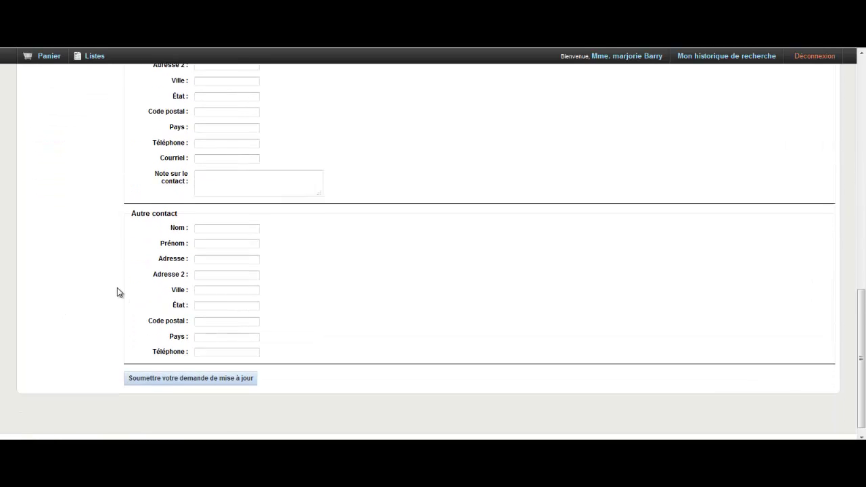
Submit the update request and return to the staff home page, which shows 1 patron awaiting approval
{"action": "left_click", "coordinate": [163, 370]}
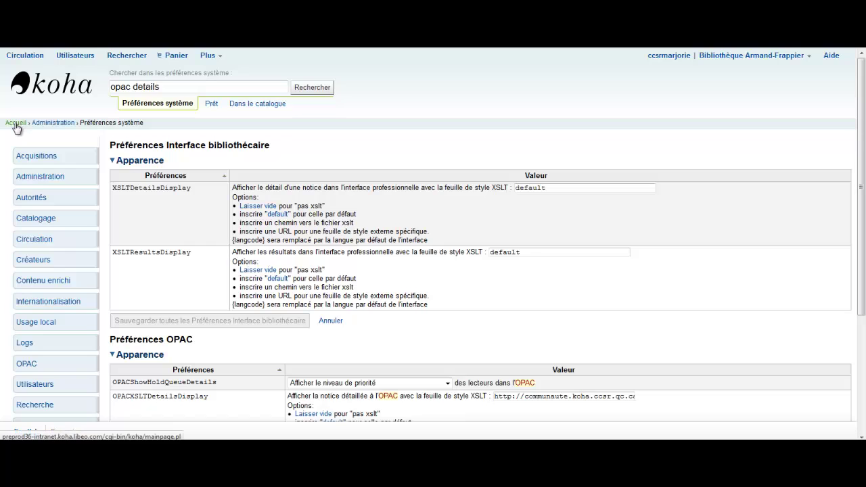
{"action": "left_click", "coordinate": [16, 124]}
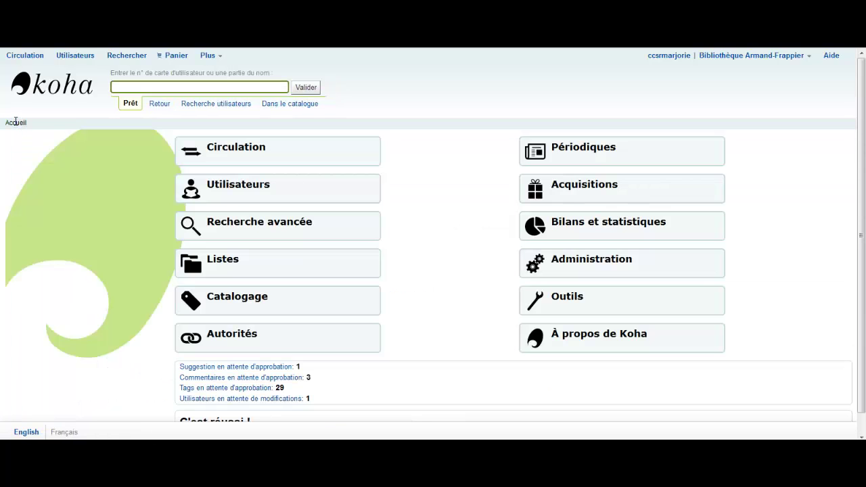
{"action": "scroll", "coordinate": [437, 228], "scroll_direction": "down", "scroll_amount": 1}
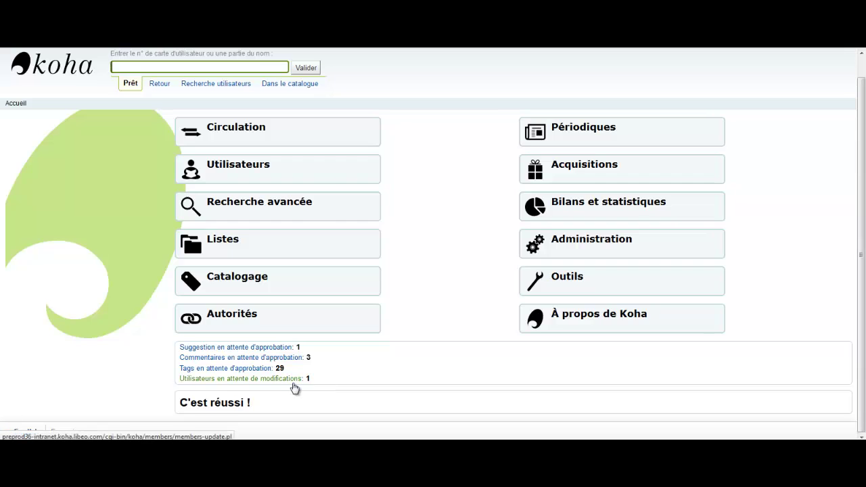
{"action": "scroll", "coordinate": [145, 275], "scroll_direction": "up", "scroll_amount": 1}
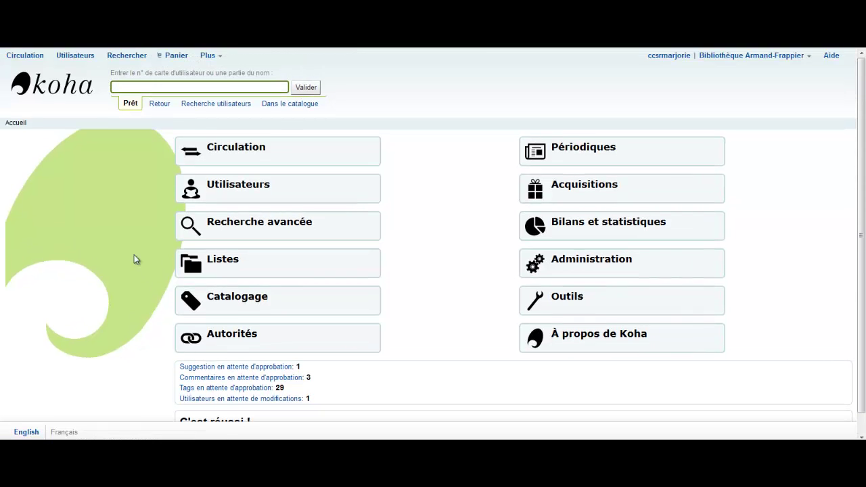
In Utilisateurs, open the pending modifications, set the patron's changes to Approuver, and validate
{"action": "left_click", "coordinate": [75, 57]}
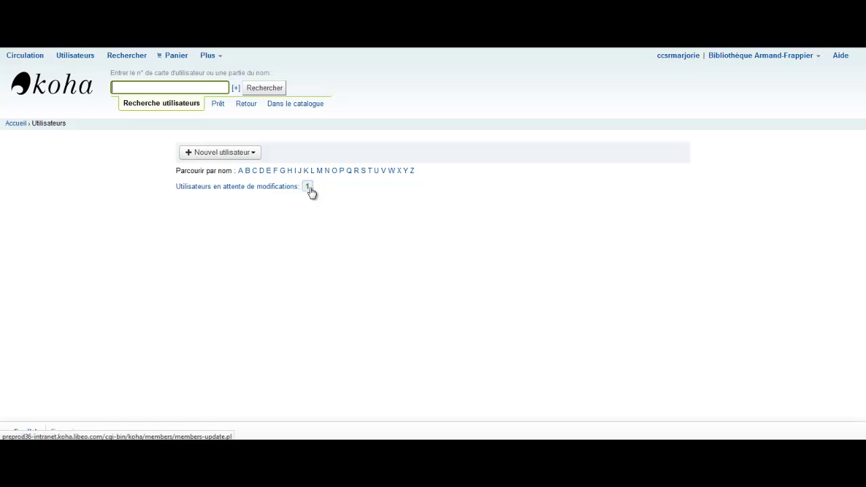
{"action": "left_click", "coordinate": [239, 189]}
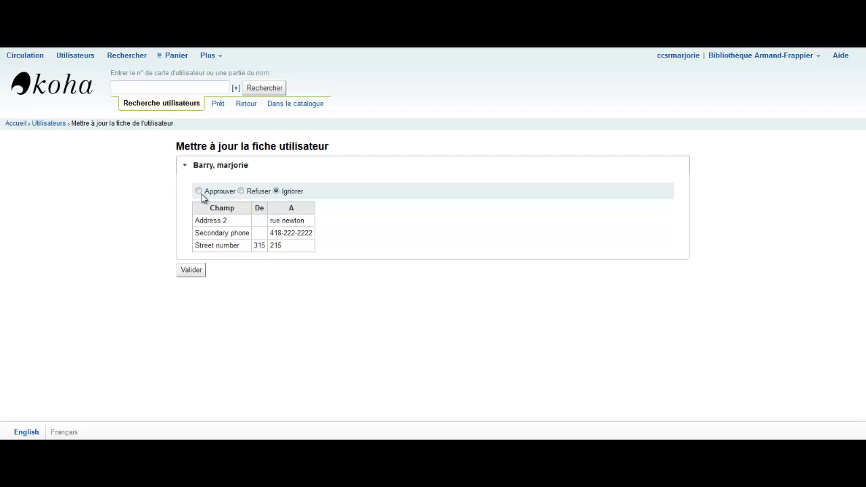
{"action": "left_click_drag", "start_coordinate": [304, 220], "coordinate": [280, 221]}
{"action": "left_click", "coordinate": [280, 221]}
{"action": "left_click", "coordinate": [192, 273]}
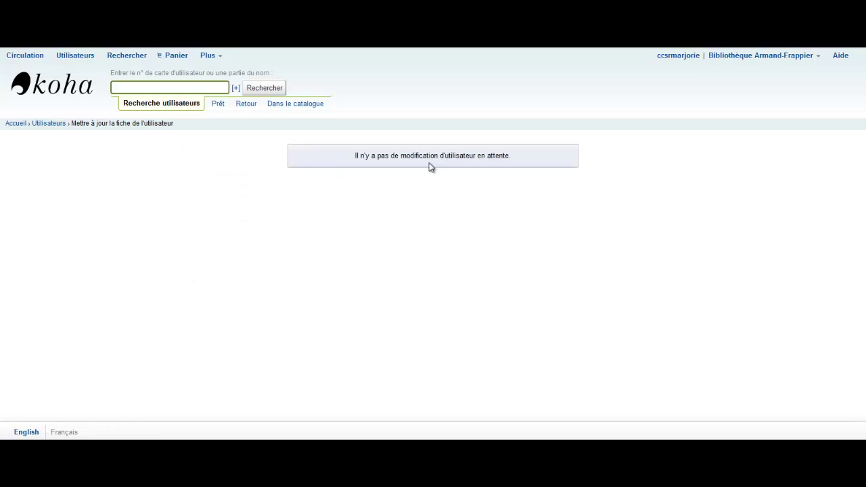
Find the patron by card number under Prêt and open their Détails tab
{"action": "left_click", "coordinate": [218, 104]}
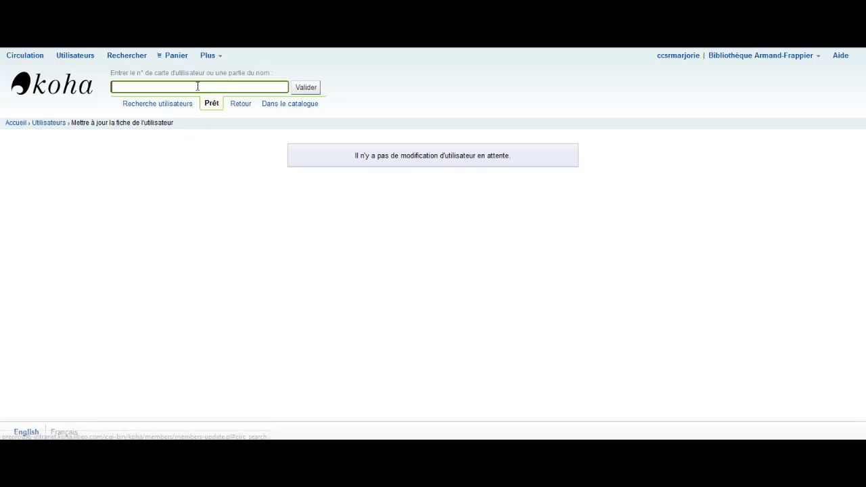
{"action": "type", "text": "ccsr"}
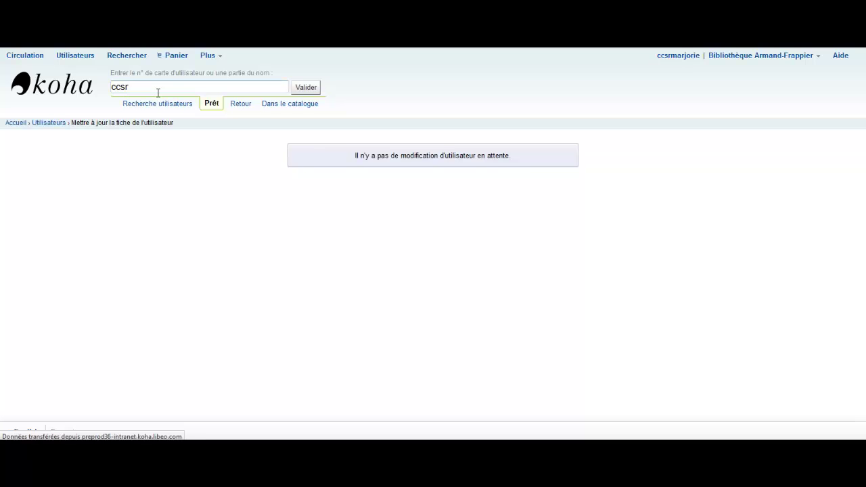
{"action": "double_click", "coordinate": [290, 220]}
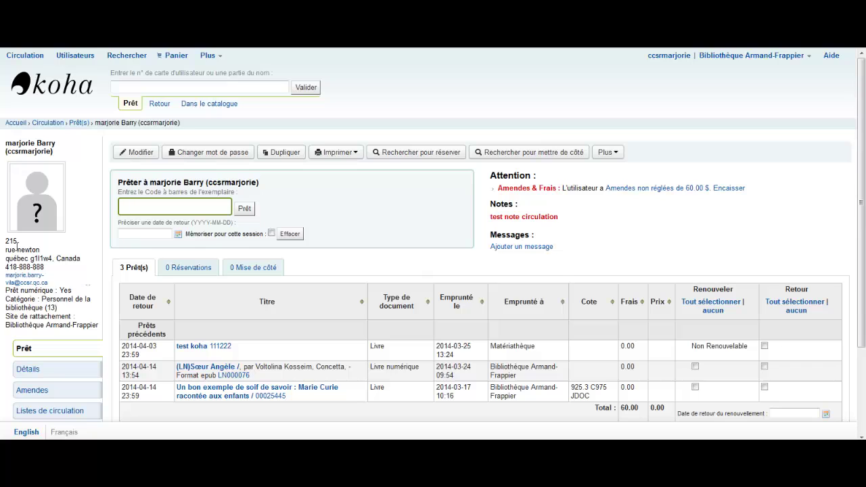
{"action": "left_click_drag", "start_coordinate": [13, 242], "coordinate": [6, 246]}
{"action": "left_click", "coordinate": [15, 253]}
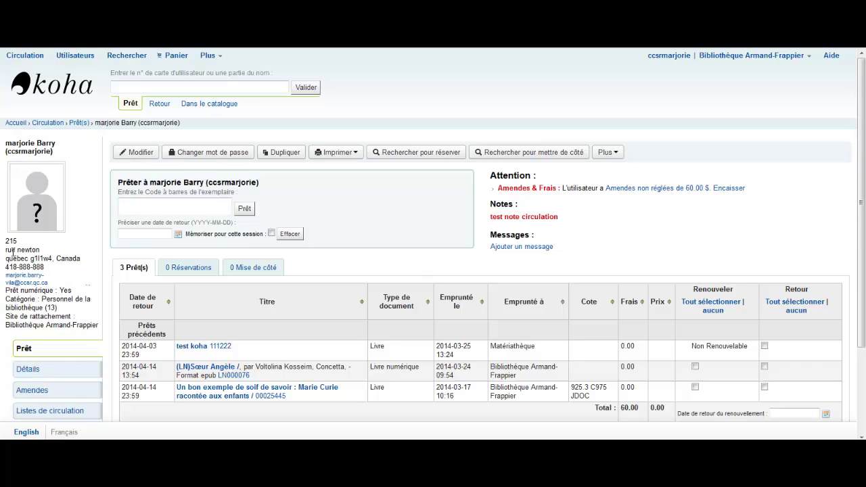
{"action": "left_click", "coordinate": [28, 371]}
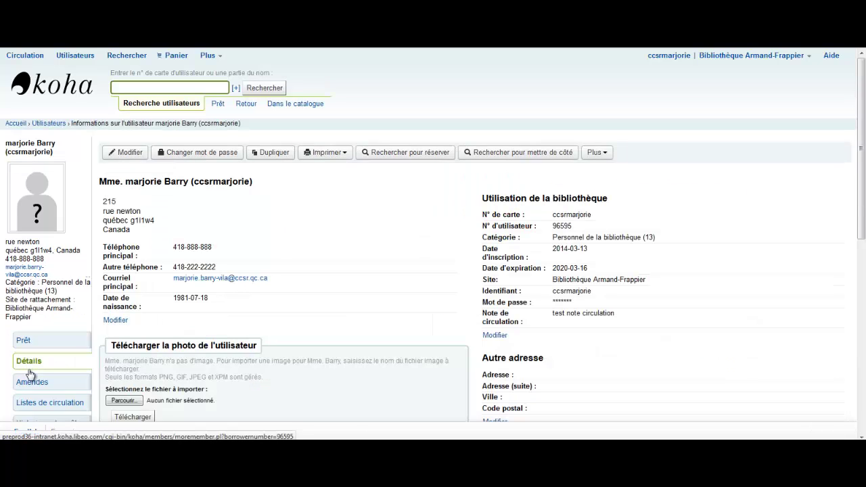